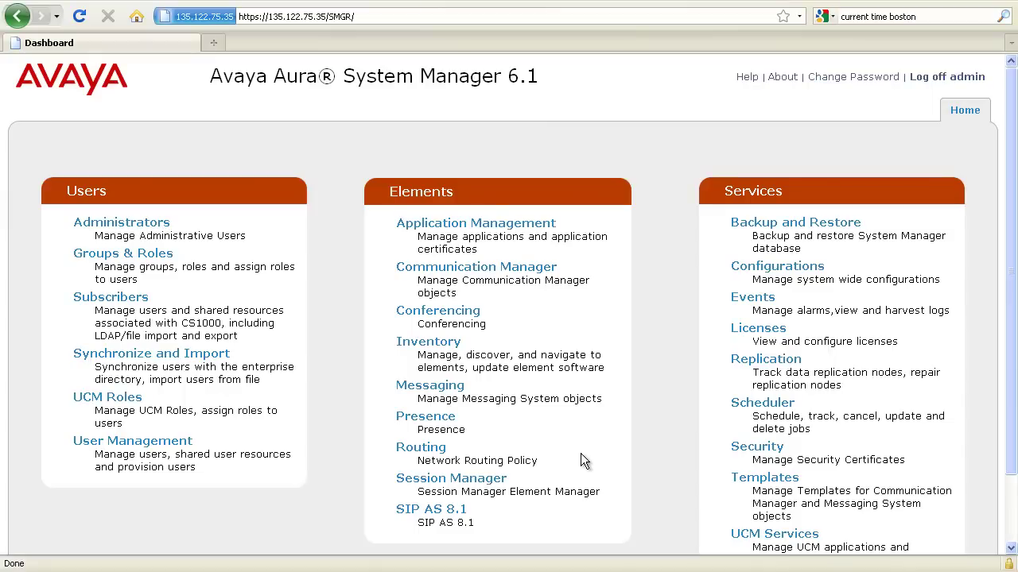
- Go to User Management and list the three existing users under Manage Users
click(187, 443)
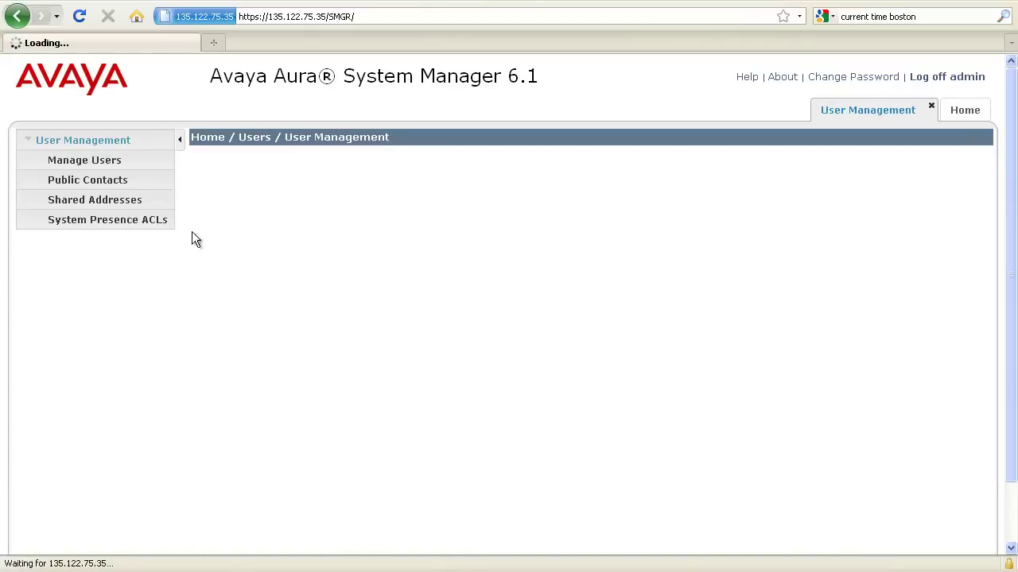
click(114, 162)
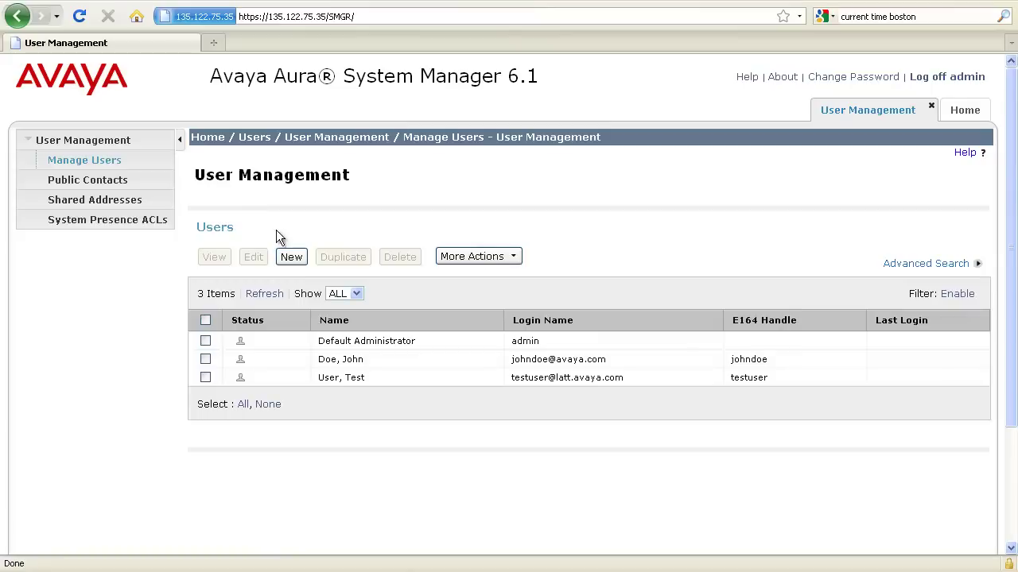
- Start a new user profile named Jane Doe (last name Doe, first name Jane)
click(294, 252)
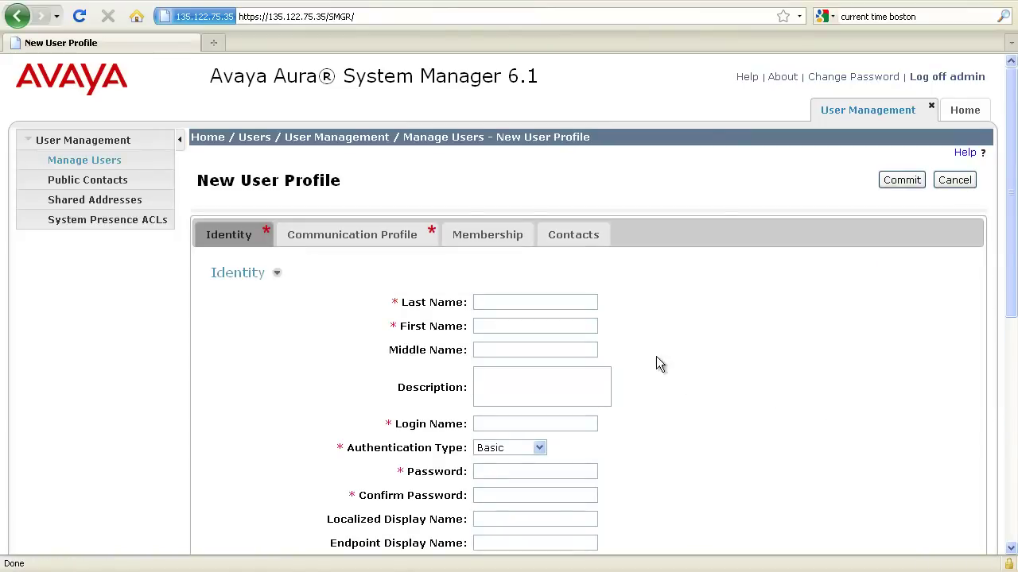
click(589, 303)
text(Doe)
key(Tab)
text(Jane)
click(542, 472)
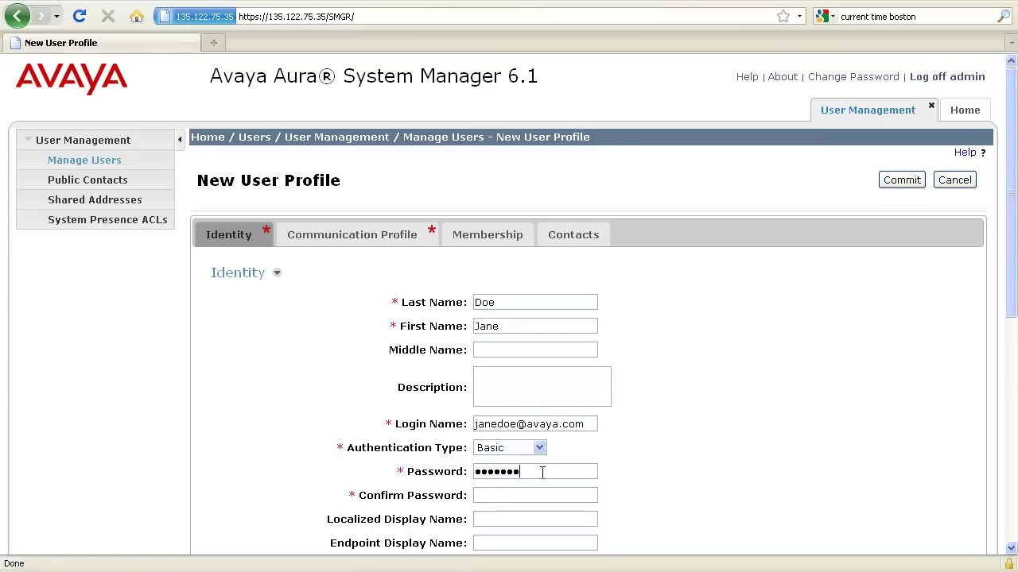
click(384, 247)
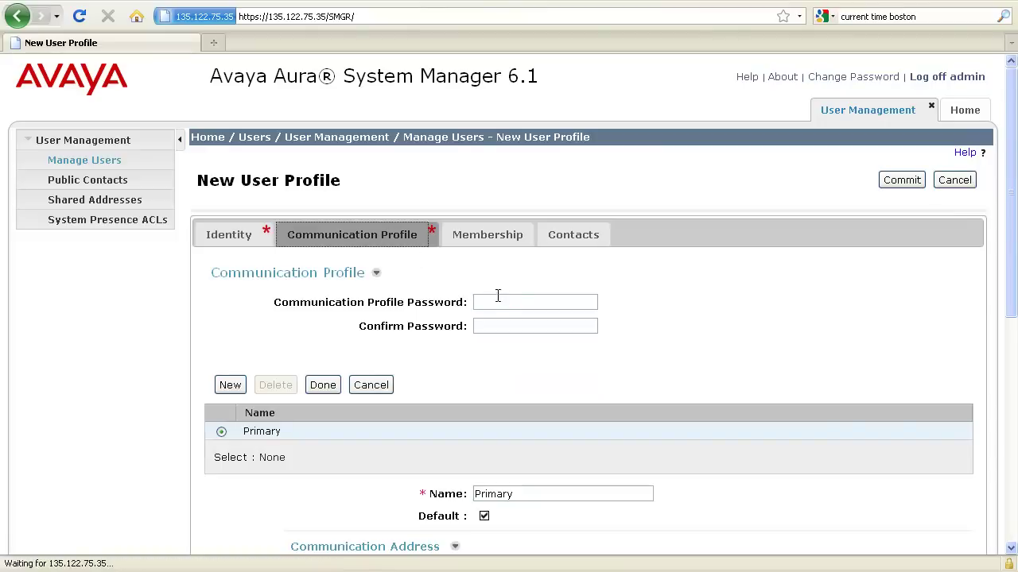
click(496, 301)
key(Tab)
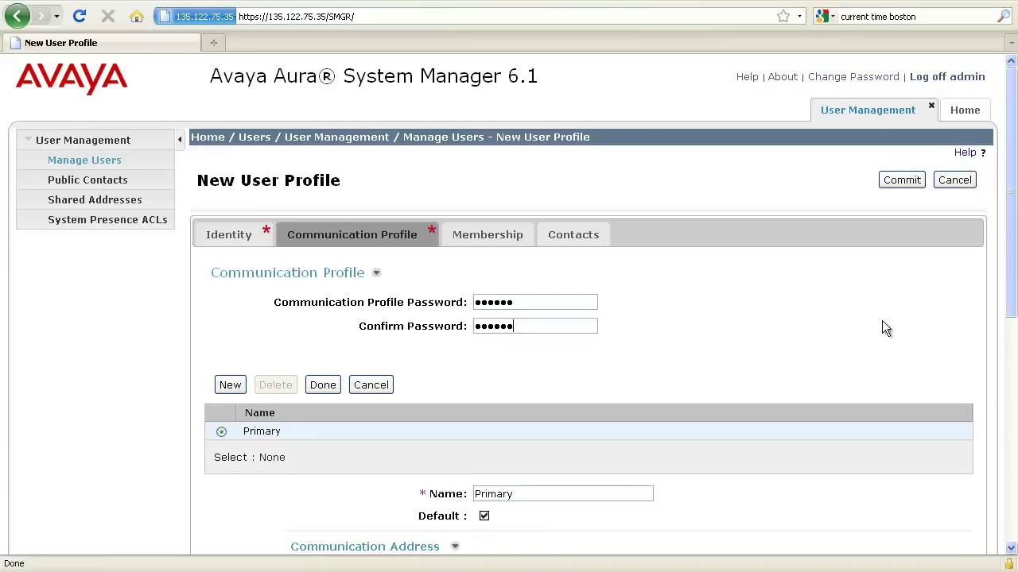
scroll(1010, 253, down, 2)
scroll(1016, 381, down, 1)
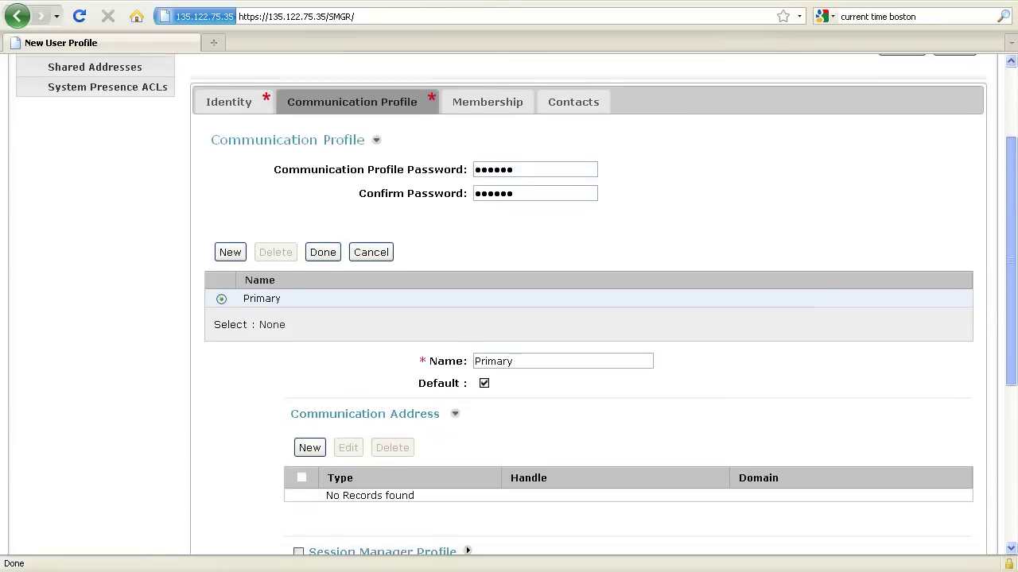
scroll(1015, 382, down, 3)
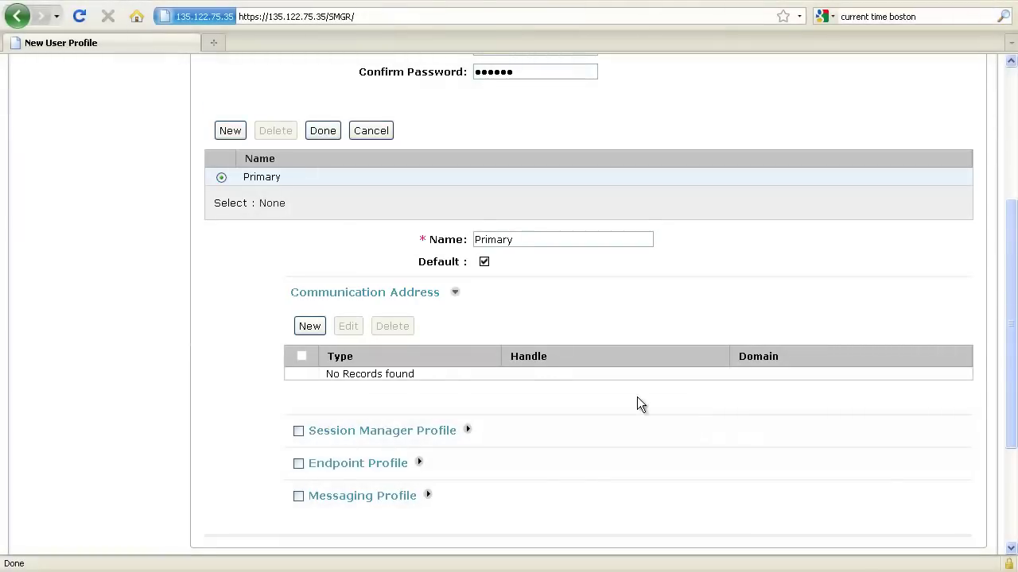
- Add an Avaya SIP communication address 90005 at core.avaya.com to the Primary profile
click(311, 329)
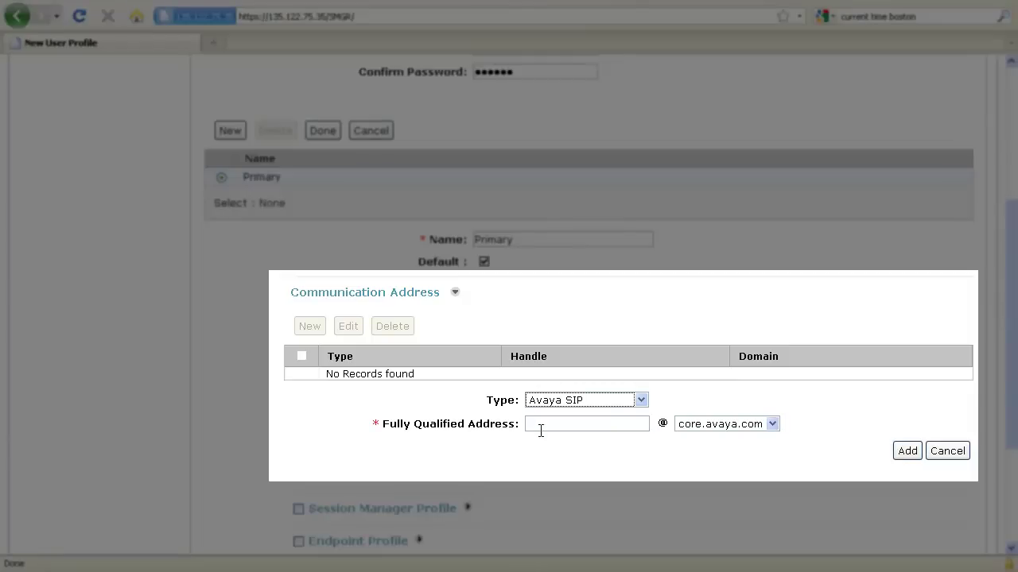
click(541, 430)
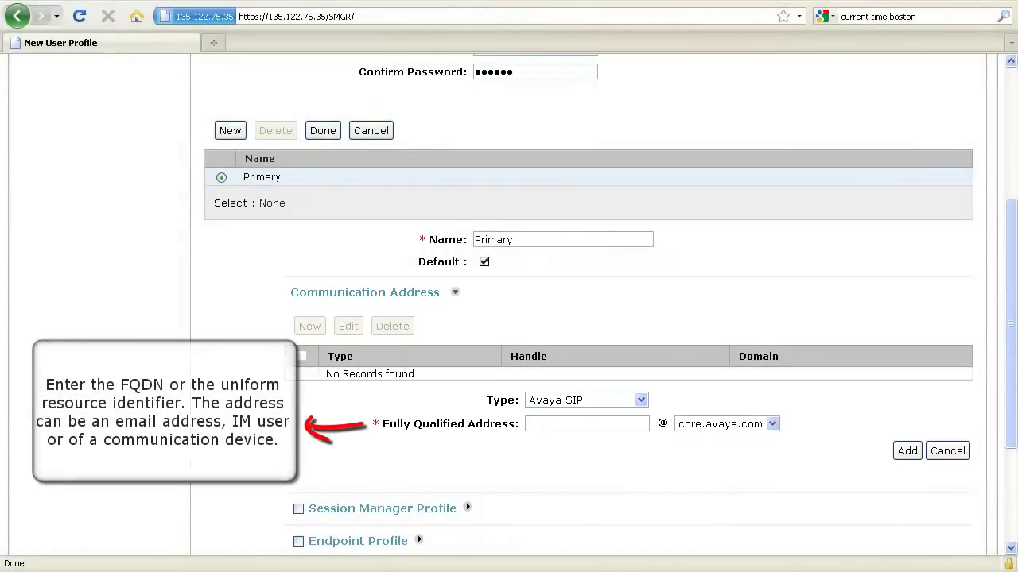
text(90)
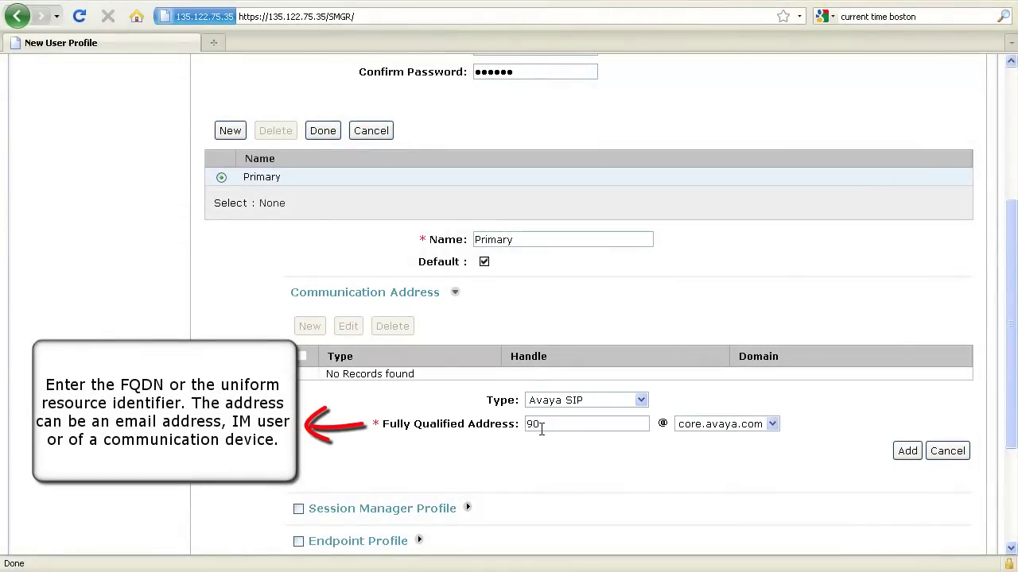
text(00)
text(5)
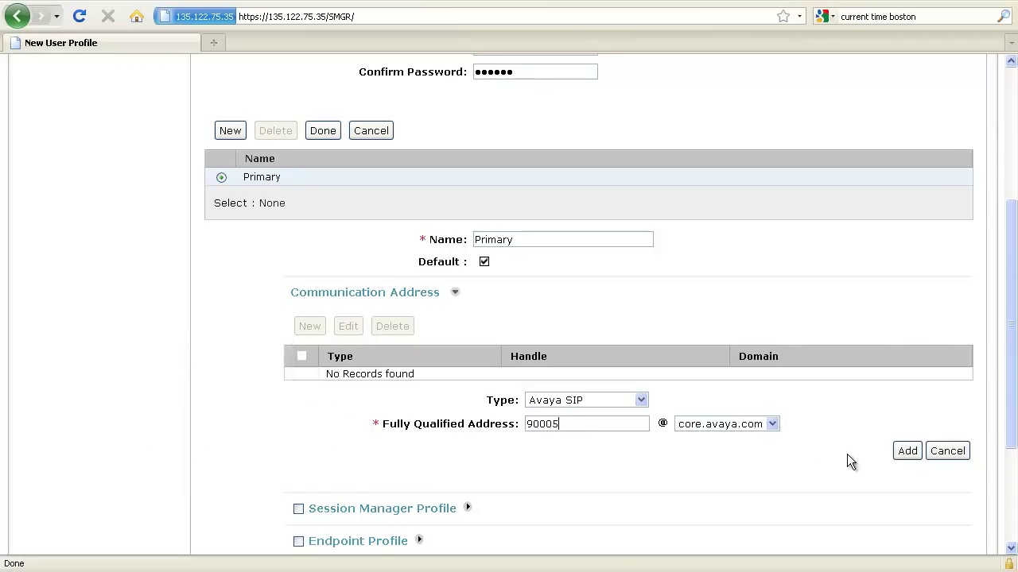
click(906, 451)
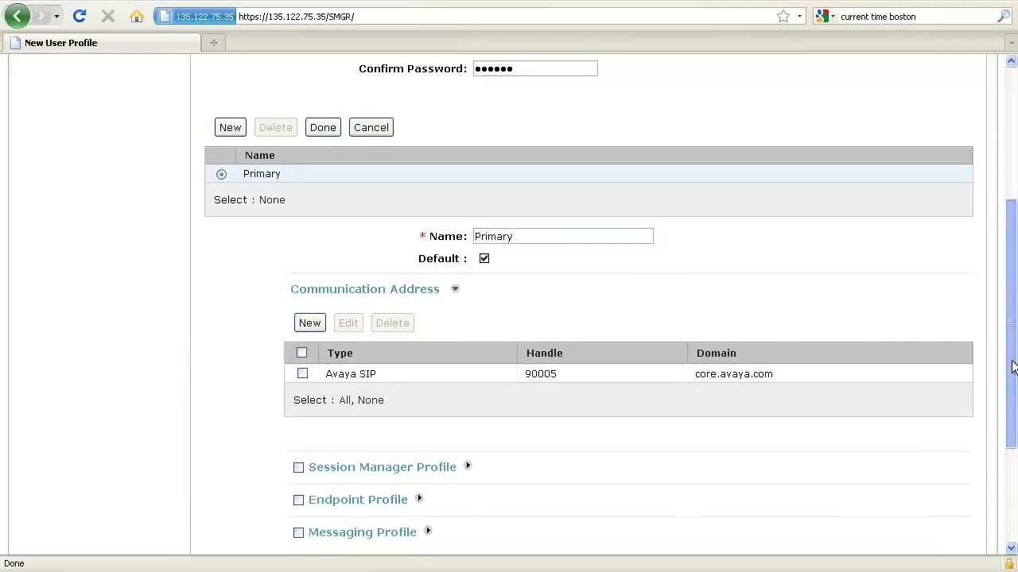
- Enable the Session Manager profile: SM1_storm primary, SM2 secondary, Denver-Latt home location
drag(1013, 363, 1014, 398)
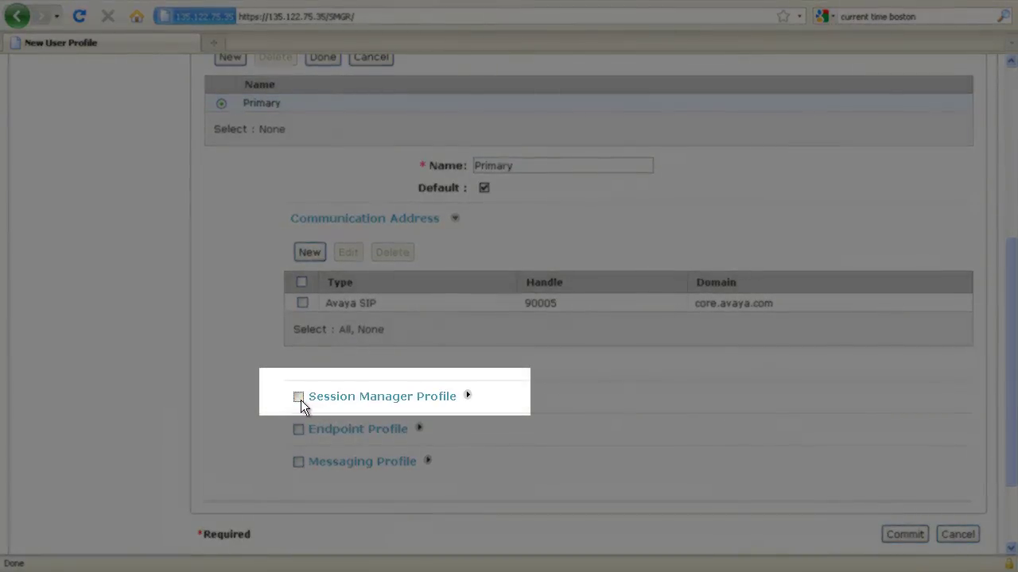
click(298, 397)
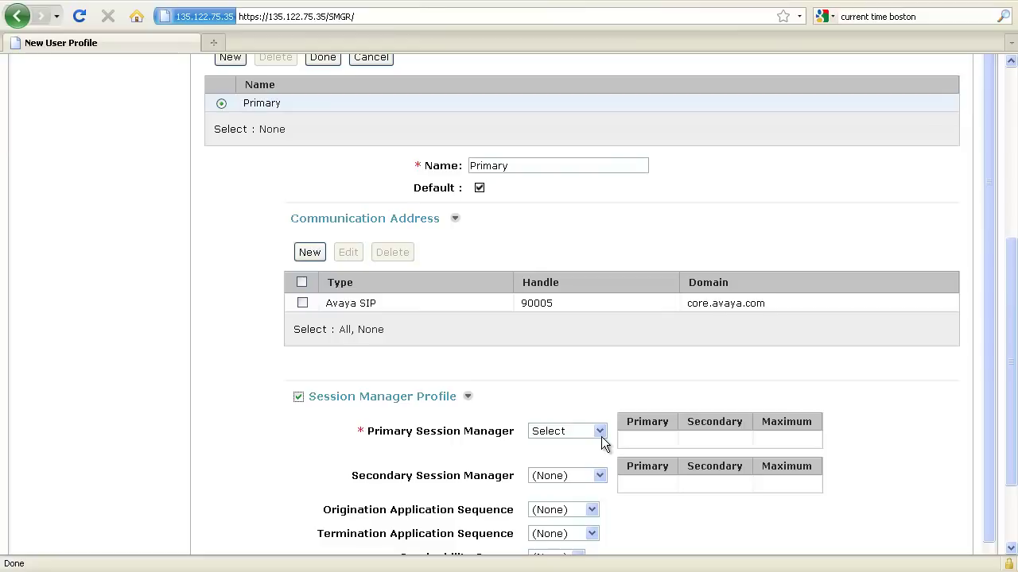
click(601, 434)
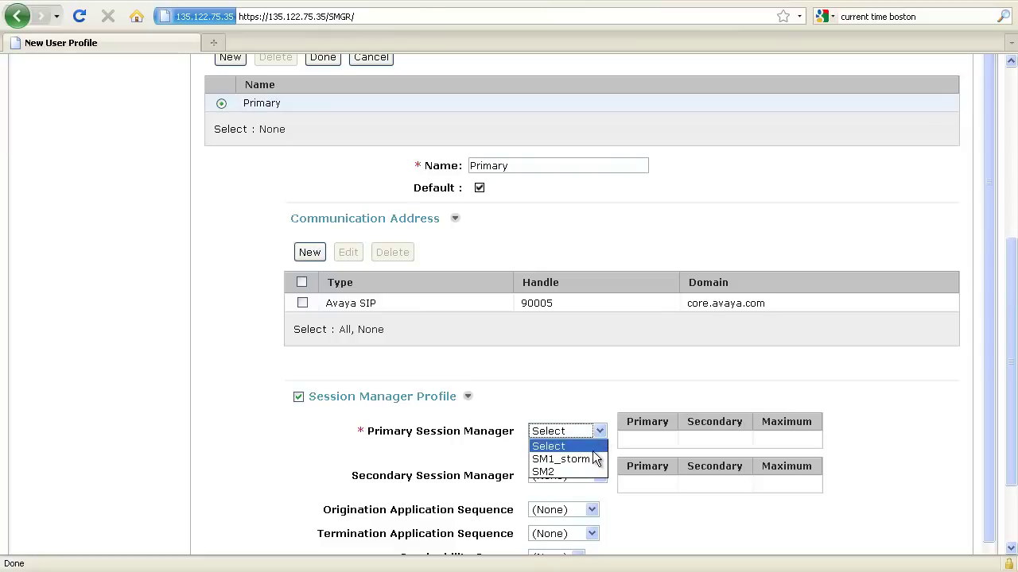
click(593, 460)
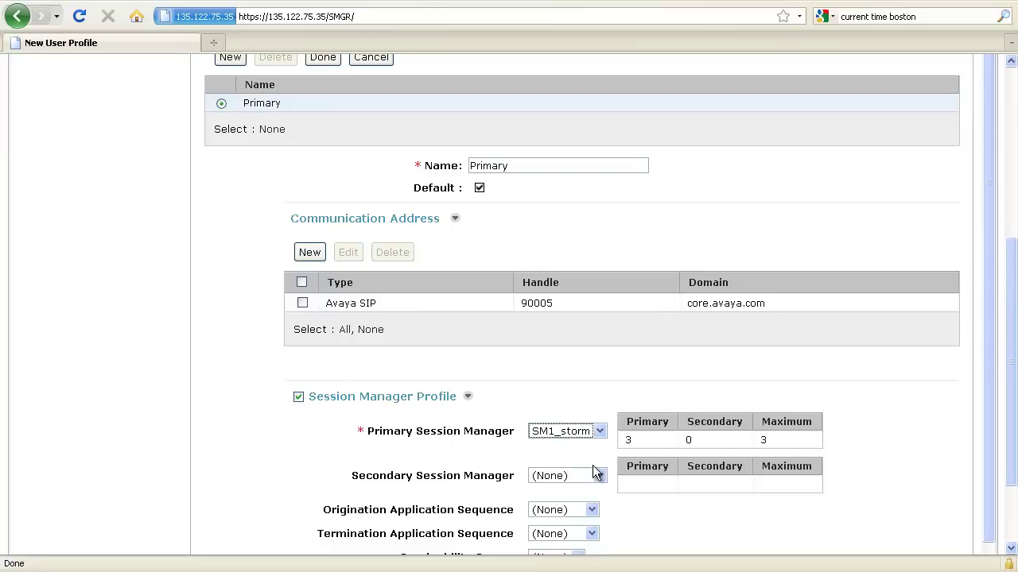
click(600, 476)
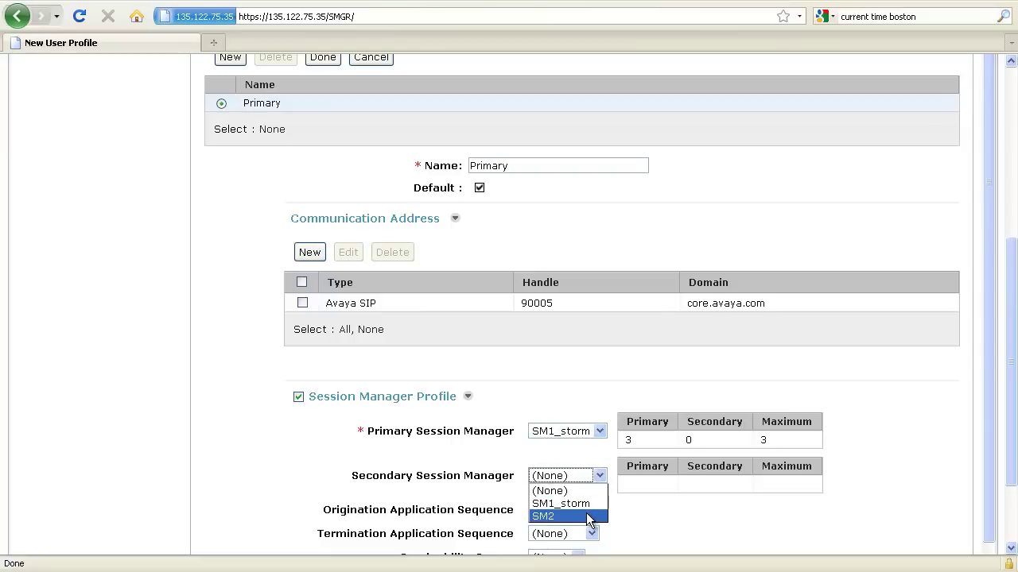
click(586, 512)
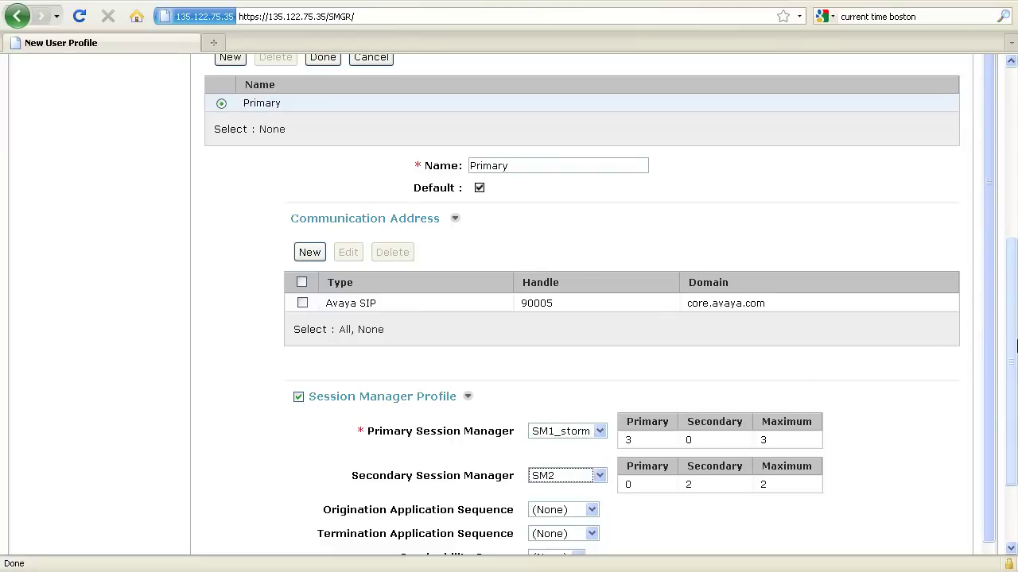
scroll(1014, 345, down, 2)
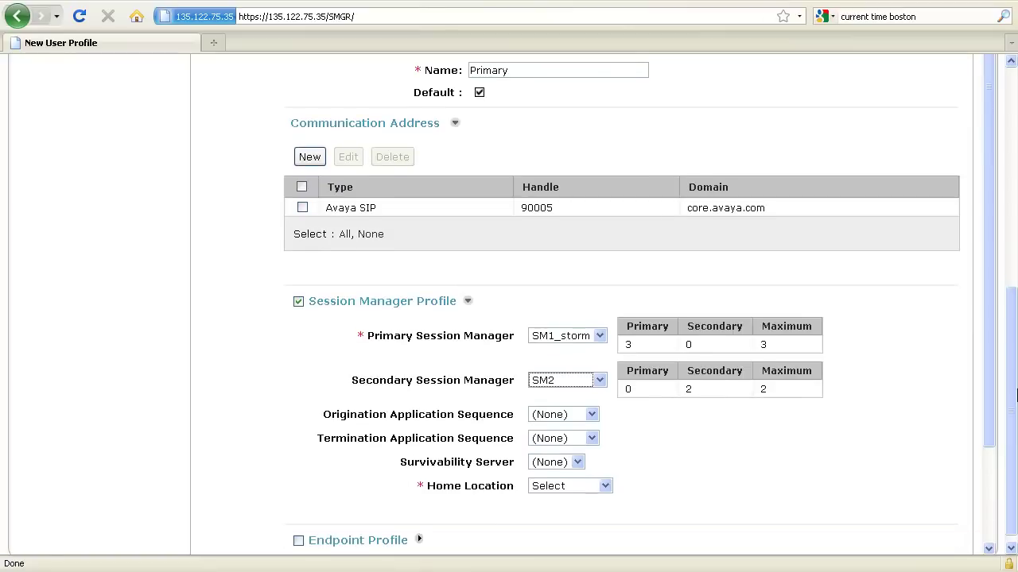
click(609, 486)
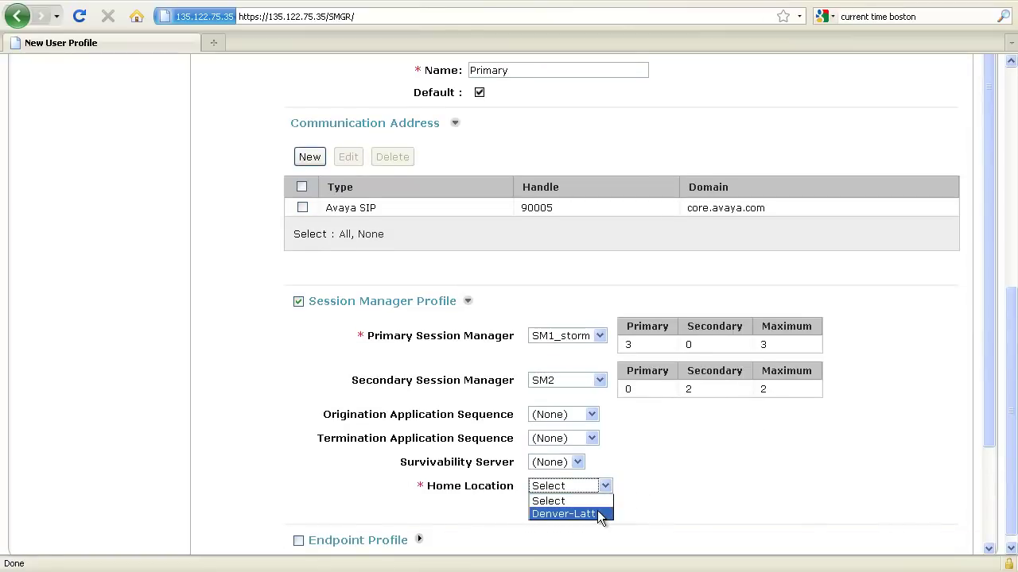
click(602, 515)
scroll(897, 538, down, 3)
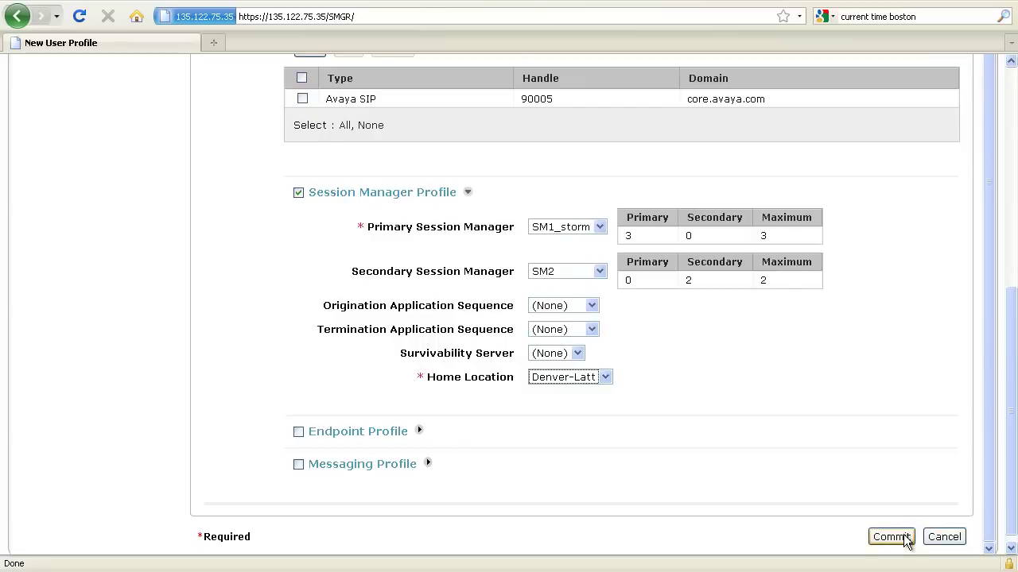
click(891, 537)
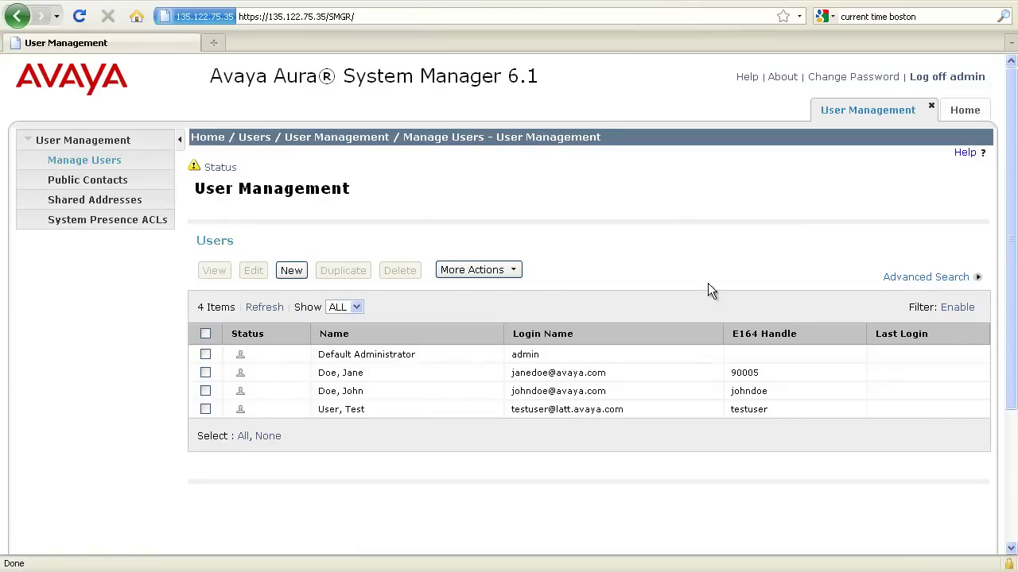